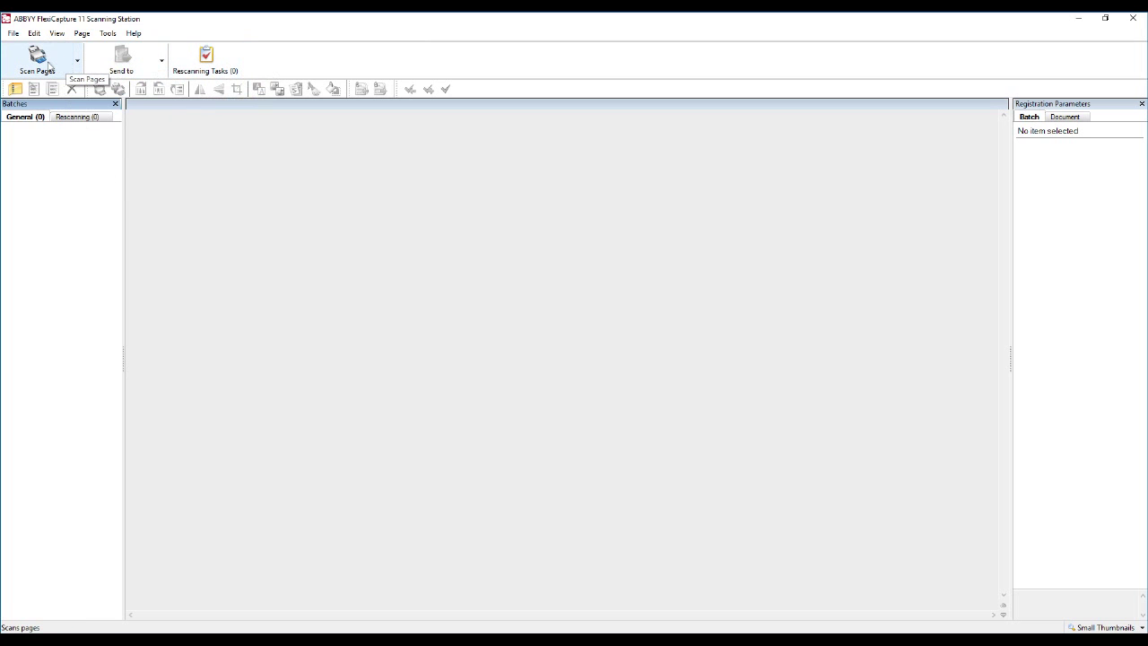
- Review the Select & Scan source settings, then import the sample invoice folder as batch 1
{"action": "left_click", "coordinate": [78, 61]}
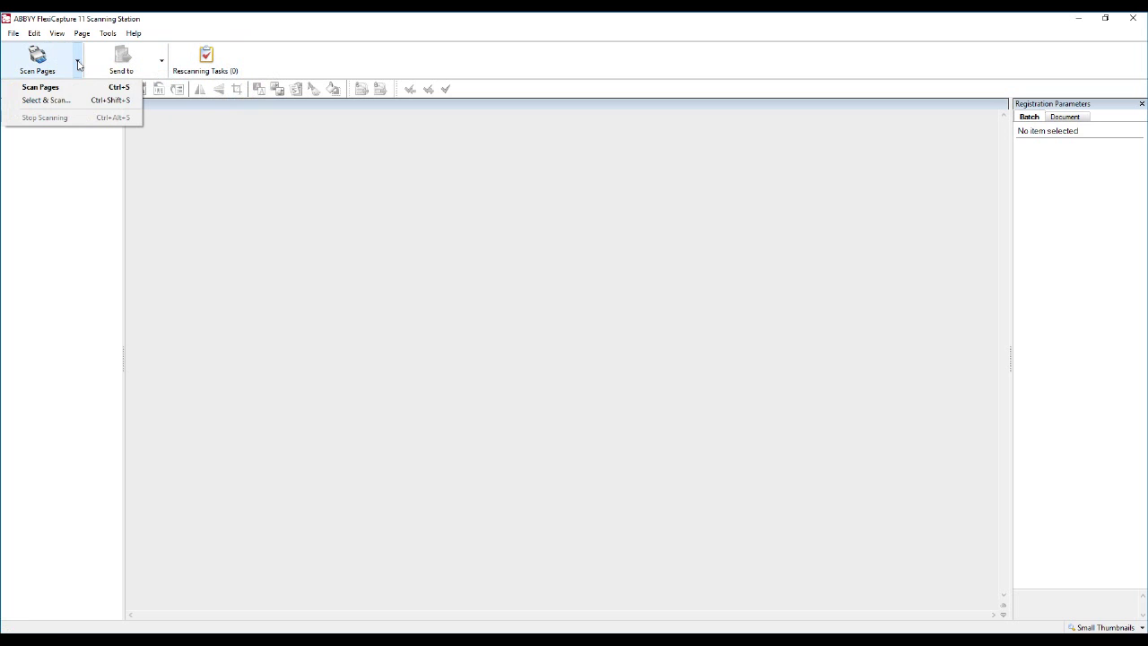
{"action": "left_click", "coordinate": [45, 100]}
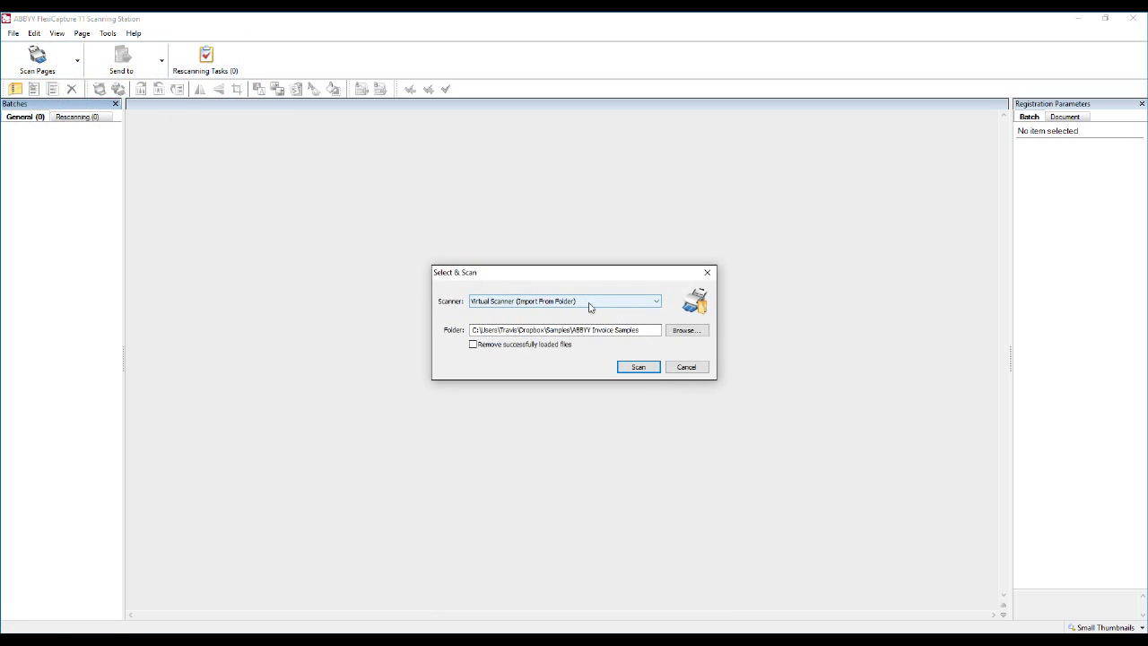
{"action": "left_click", "coordinate": [692, 370]}
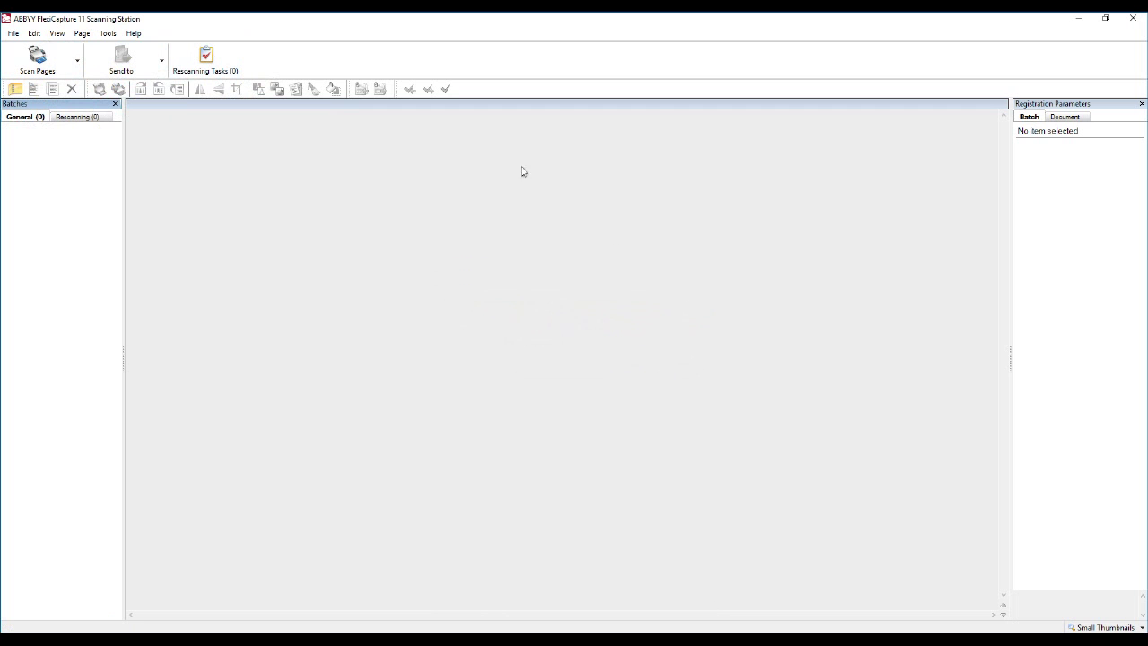
{"action": "left_click", "coordinate": [37, 62]}
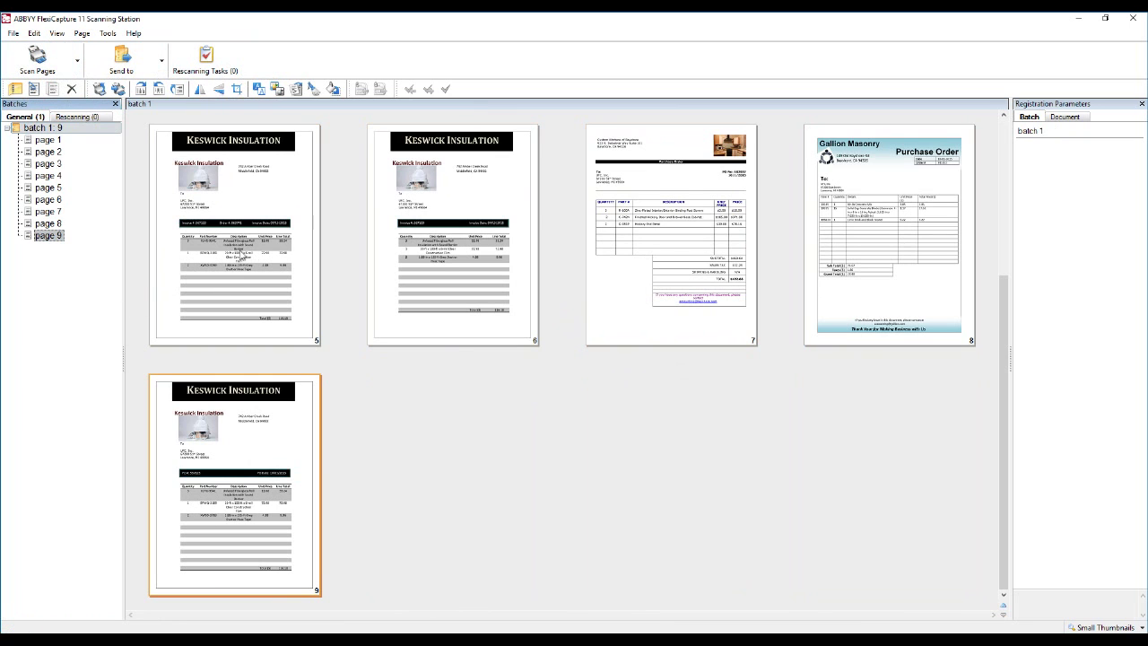
{"action": "scroll", "coordinate": [238, 209], "scroll_direction": "up", "scroll_amount": 3}
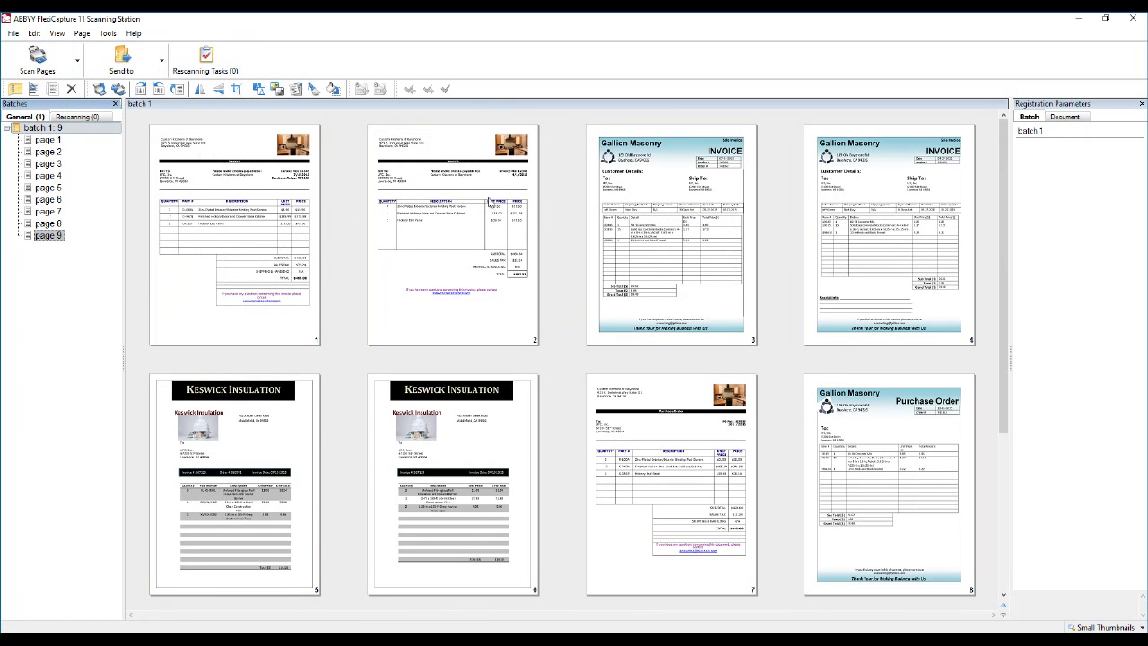
{"action": "left_click_drag", "start_coordinate": [235, 186], "coordinate": [413, 196]}
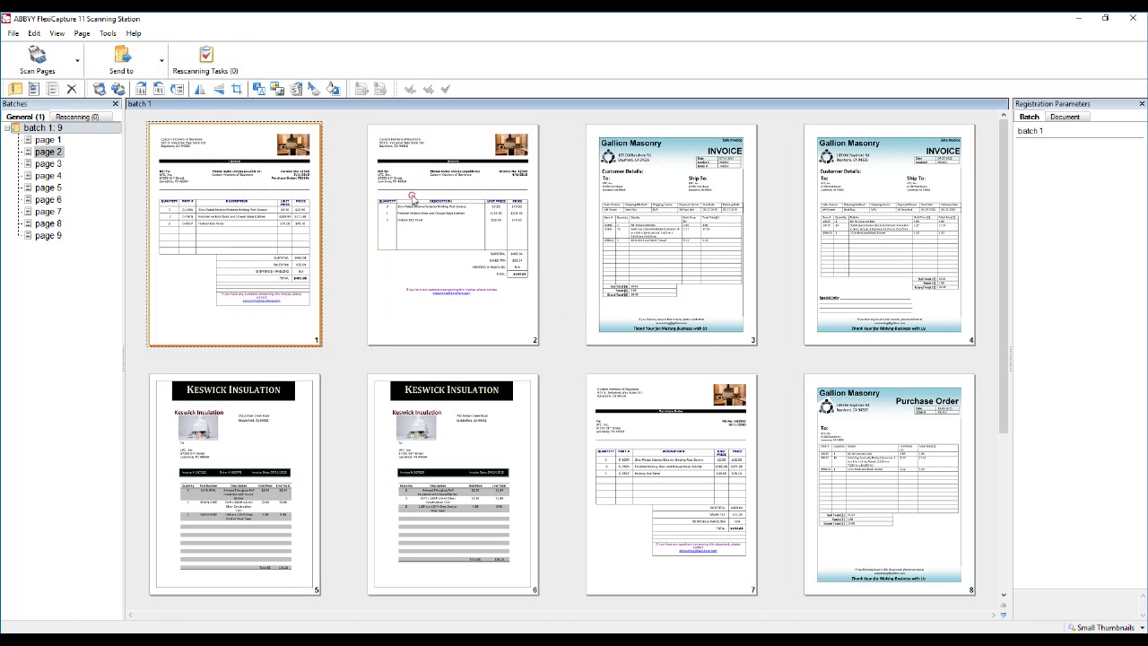
{"action": "scroll", "coordinate": [464, 228], "scroll_direction": "up", "scroll_amount": 1, "text": "ctrl"}
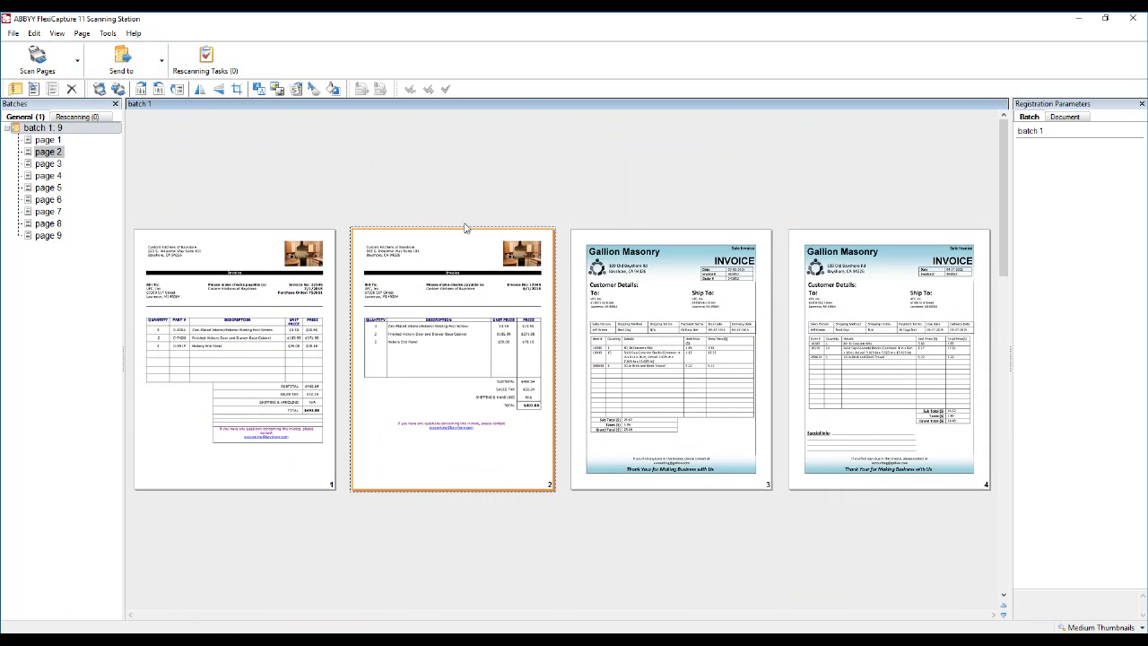
{"action": "scroll", "coordinate": [465, 227], "scroll_direction": "up", "scroll_amount": 1, "text": "ctrl"}
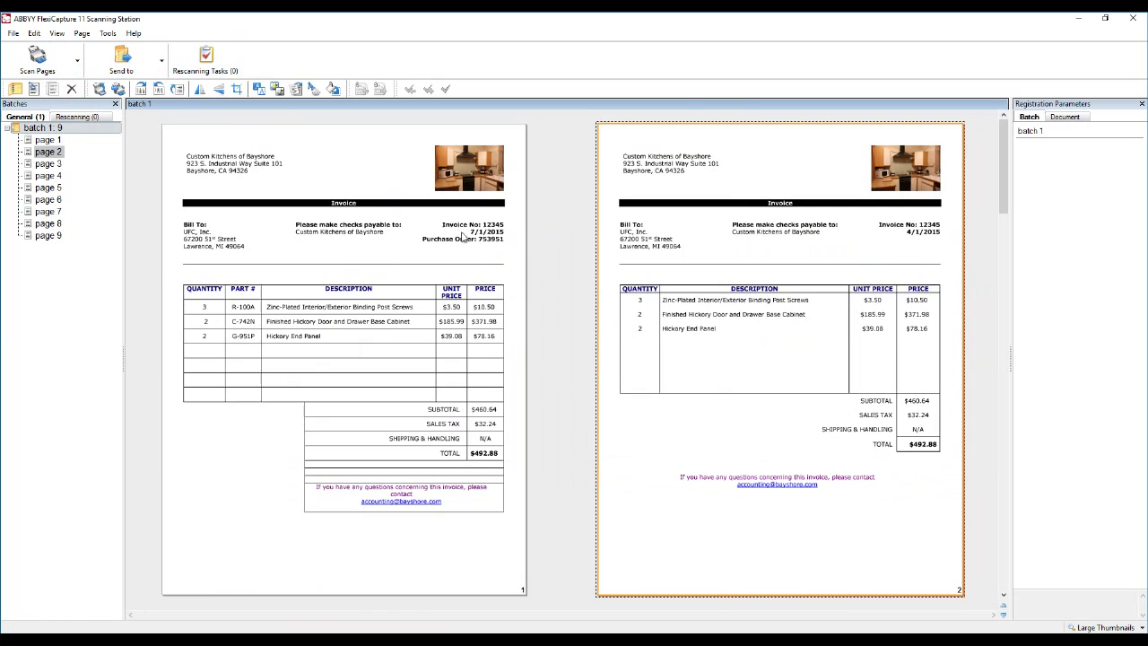
{"action": "scroll", "coordinate": [464, 235], "scroll_direction": "down", "scroll_amount": 1, "text": "ctrl"}
{"action": "scroll", "coordinate": [465, 236], "scroll_direction": "down", "scroll_amount": 1, "text": "ctrl"}
{"action": "left_click", "coordinate": [625, 253]}
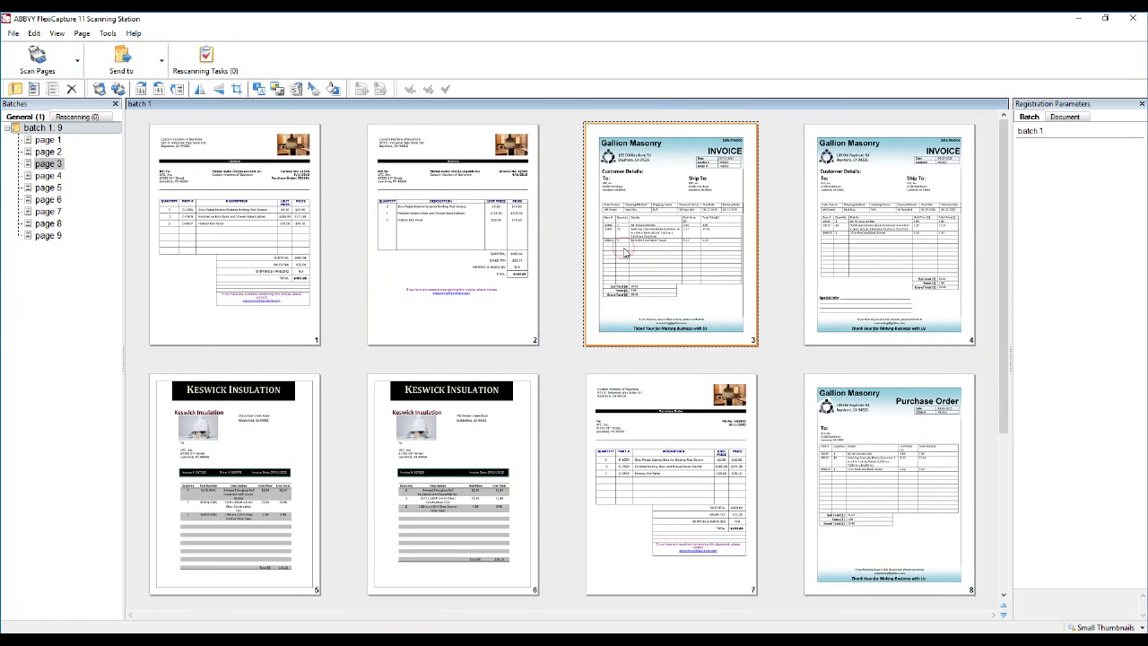
{"action": "left_click", "coordinate": [870, 250]}
{"action": "left_click", "coordinate": [890, 423]}
{"action": "left_click", "coordinate": [237, 287]}
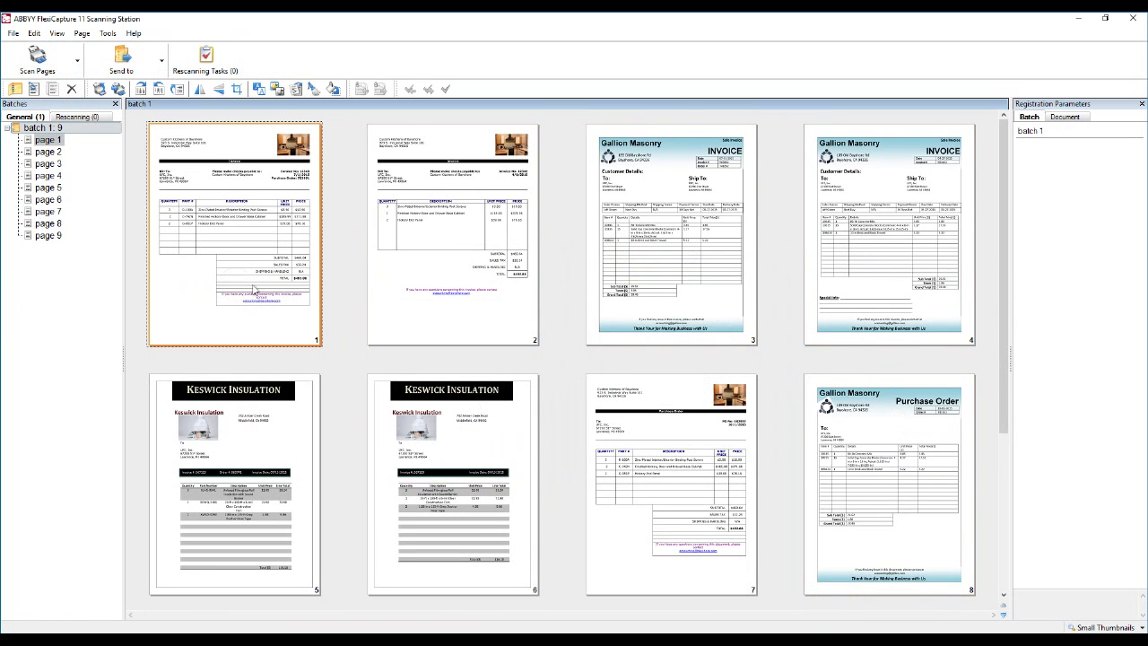
{"action": "left_click", "coordinate": [409, 305]}
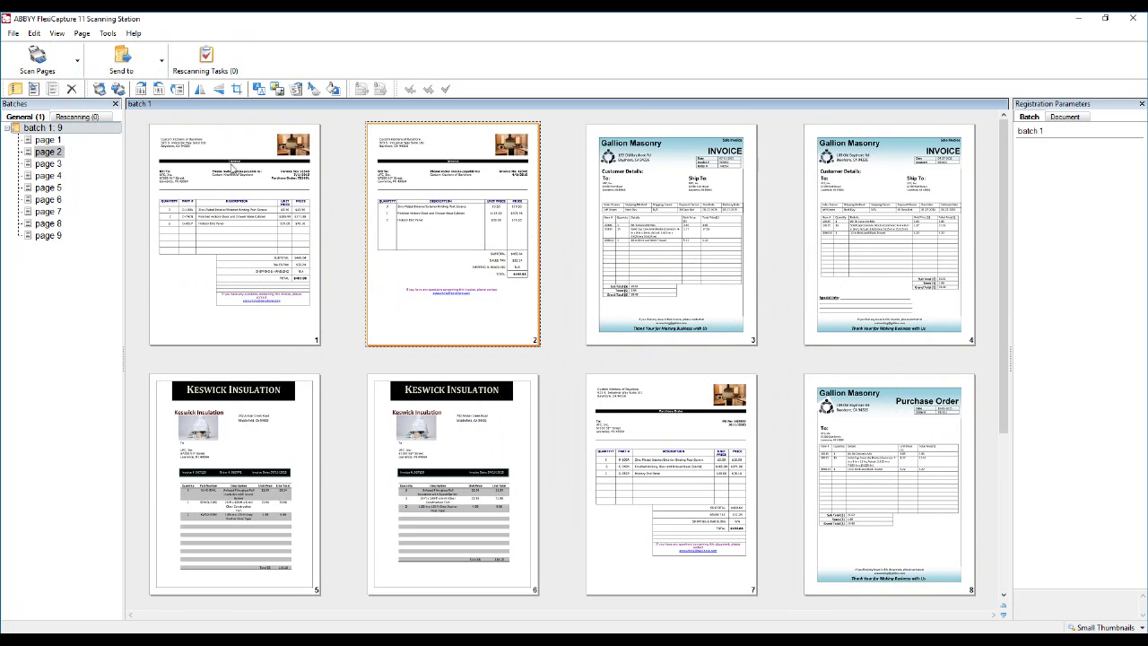
- Rotate page 1 by 90° clockwise, then turn it back upright
{"action": "left_click", "coordinate": [231, 166]}
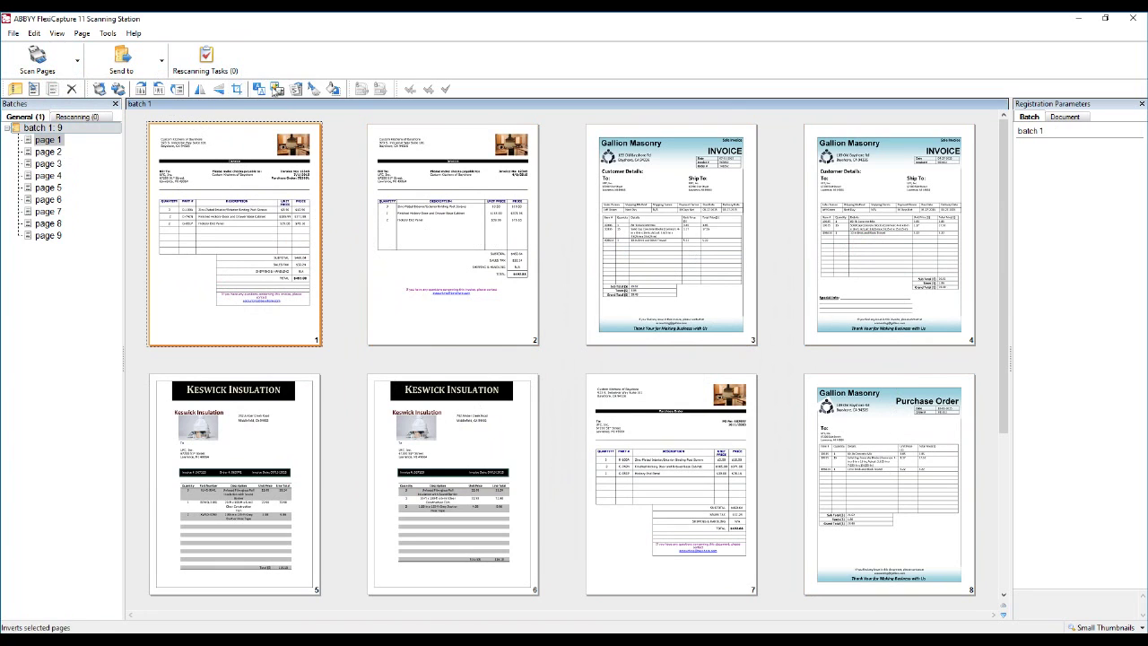
{"action": "right_click", "coordinate": [215, 160]}
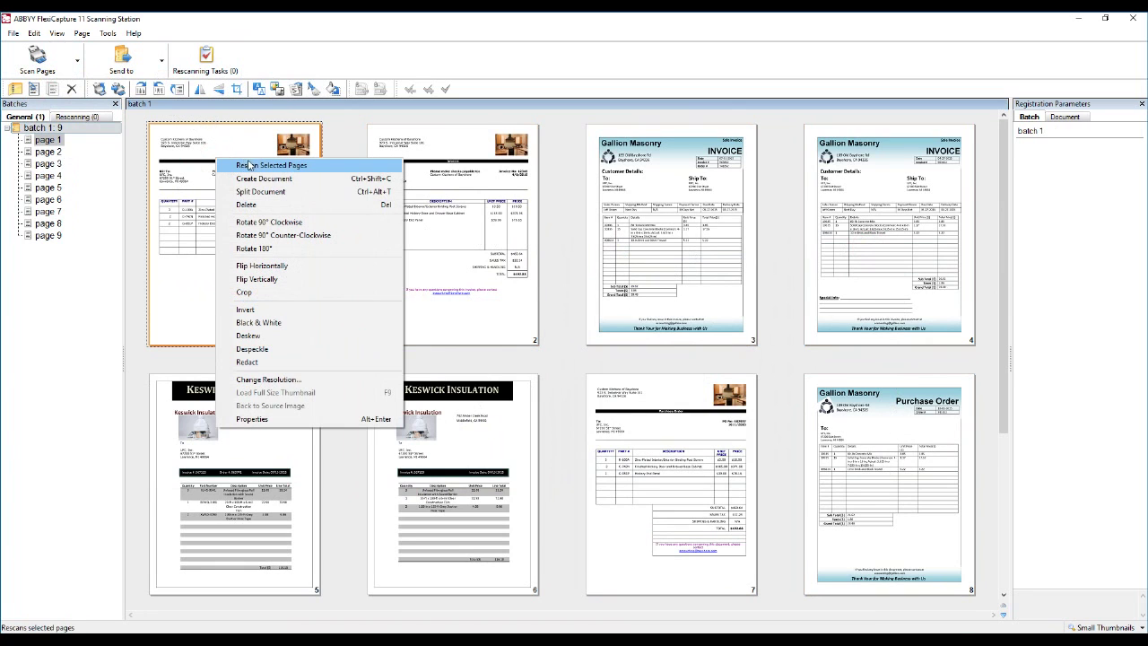
{"action": "left_click", "coordinate": [276, 222]}
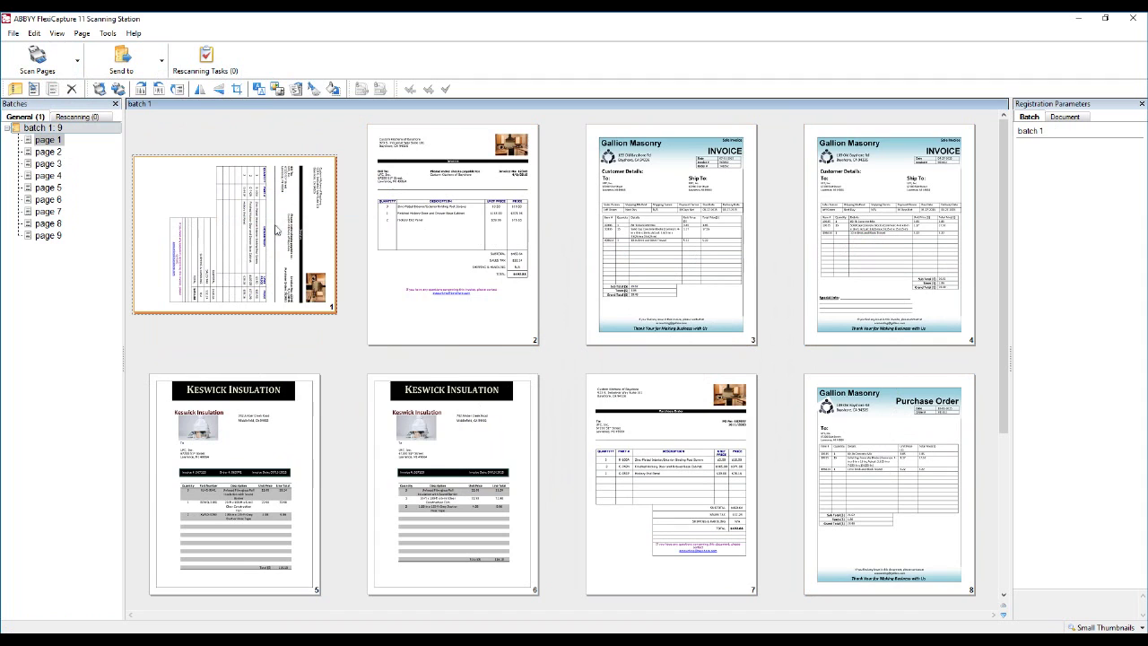
{"action": "right_click", "coordinate": [276, 232]}
{"action": "left_click", "coordinate": [354, 308]}
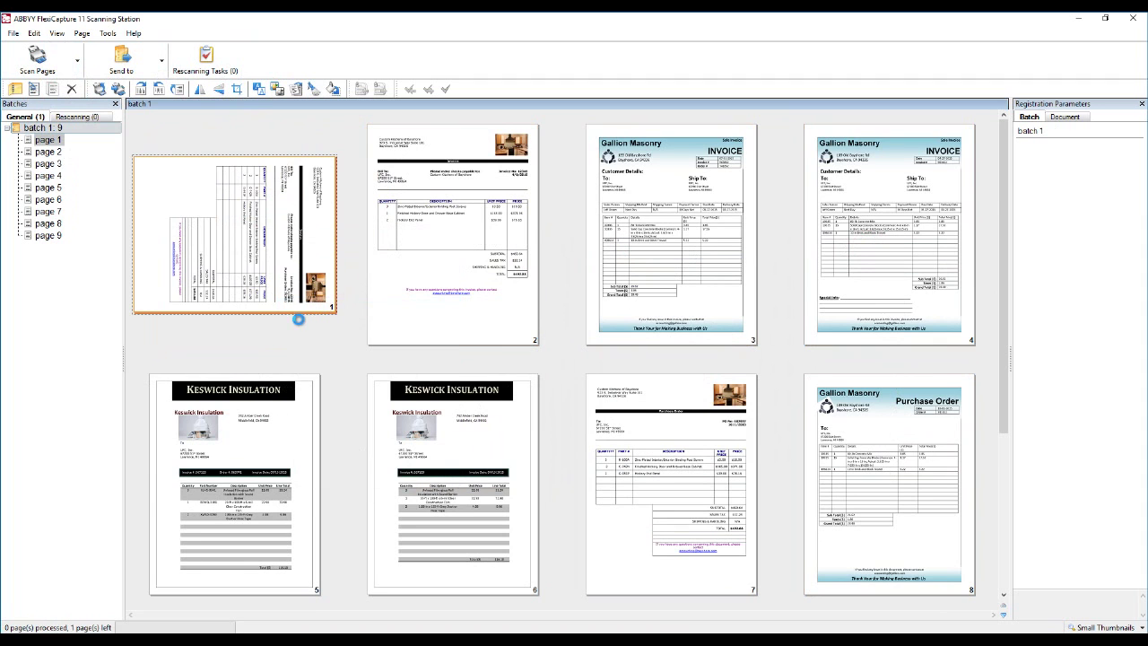
- Delete page 2, the second Custom Kitchens of Bayshore invoice, from batch 1
{"action": "right_click", "coordinate": [456, 225]}
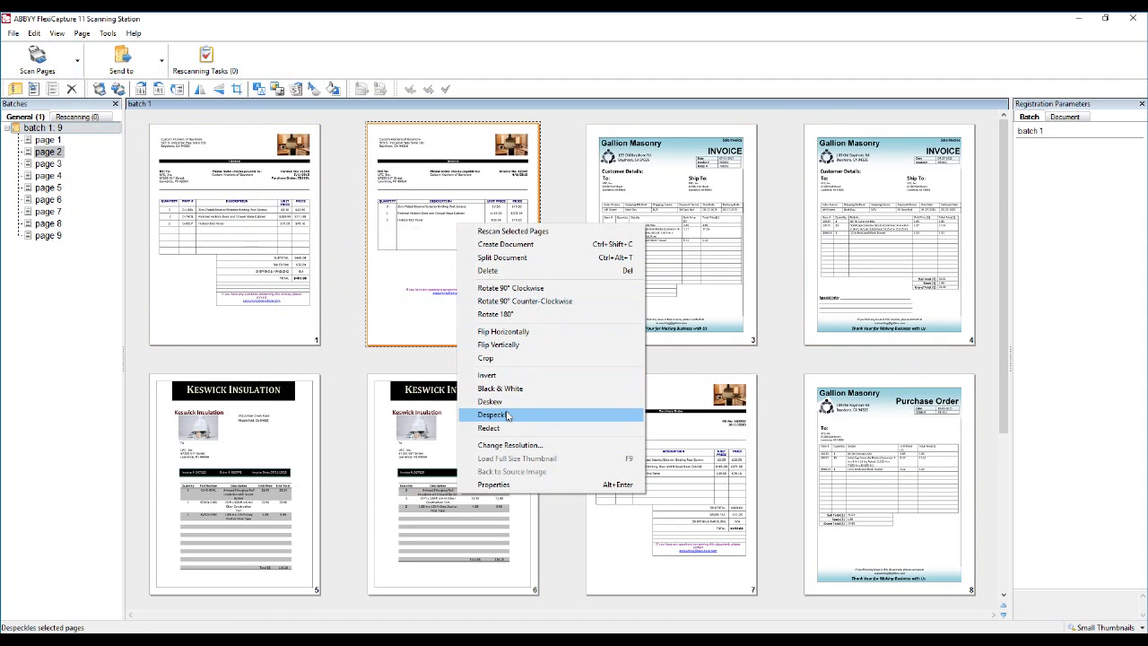
{"action": "left_click", "coordinate": [533, 271]}
{"action": "left_click", "coordinate": [561, 352]}
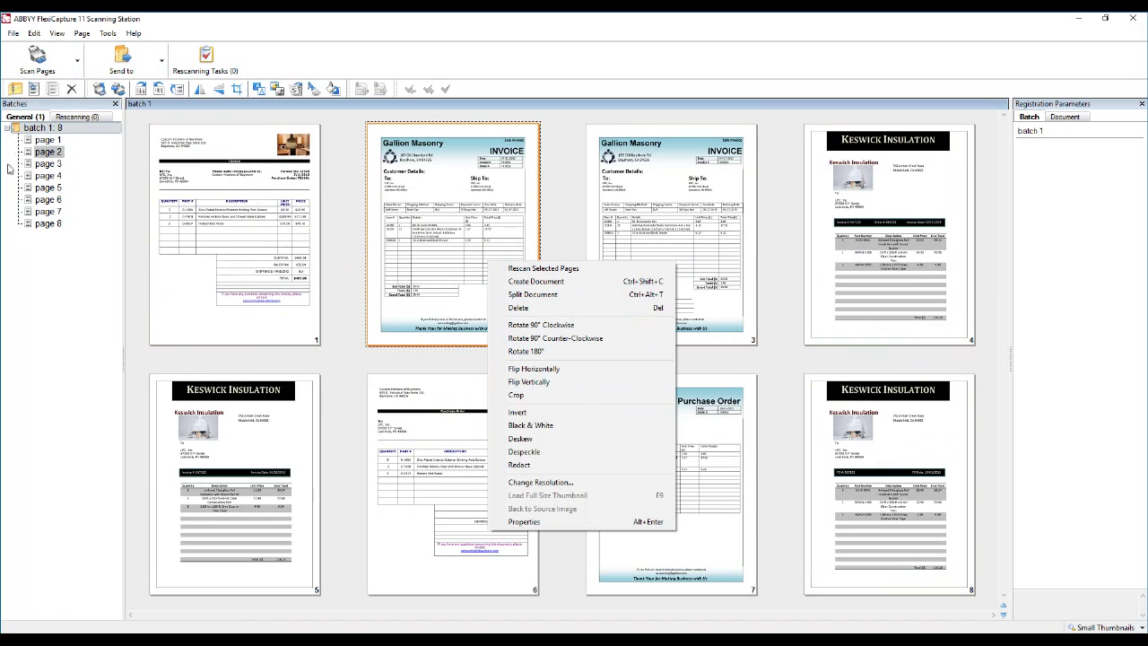
- Check the FlexiCapture export options keep project US_Invoices and the Default batch type, unchanged
{"action": "left_click", "coordinate": [183, 32]}
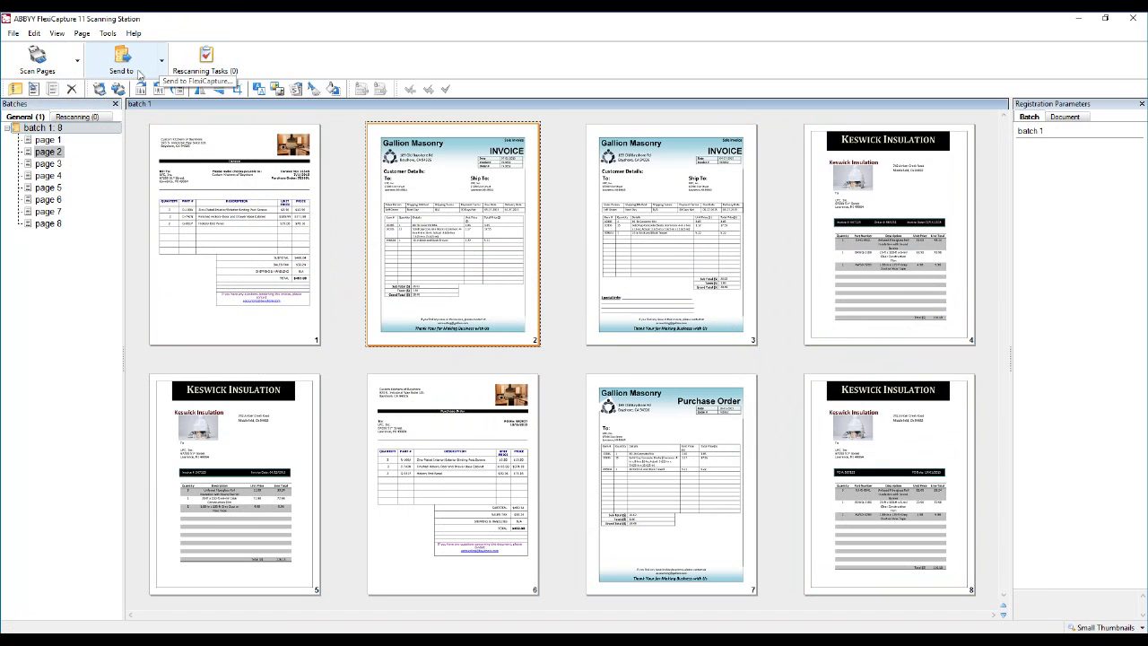
{"action": "left_click", "coordinate": [162, 61]}
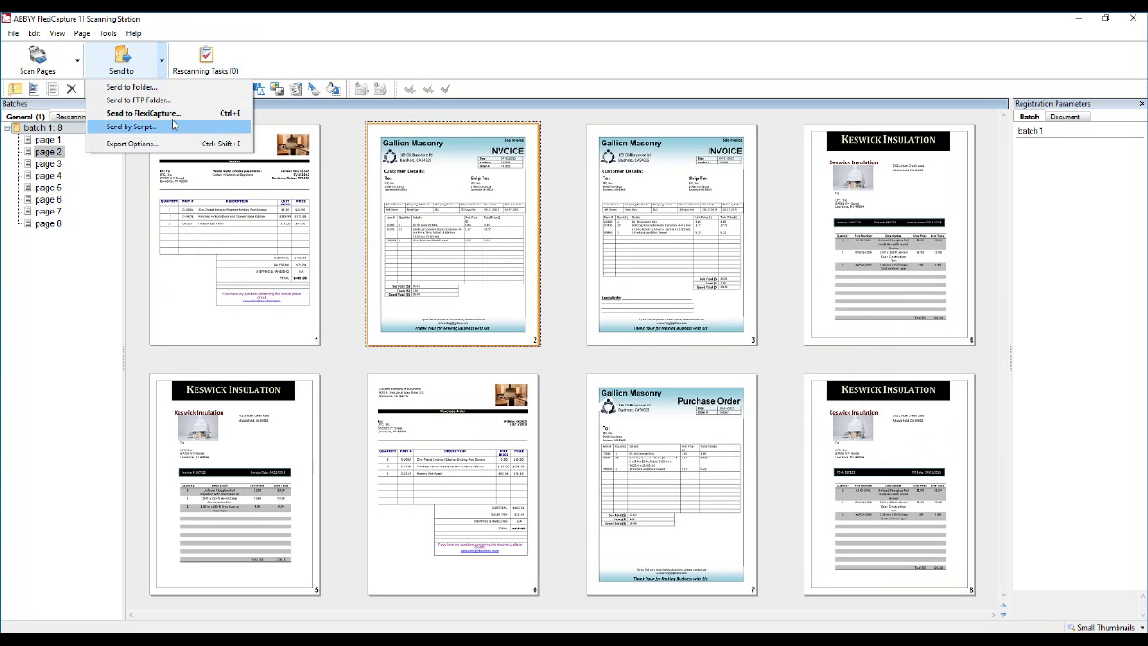
{"action": "left_click", "coordinate": [150, 146]}
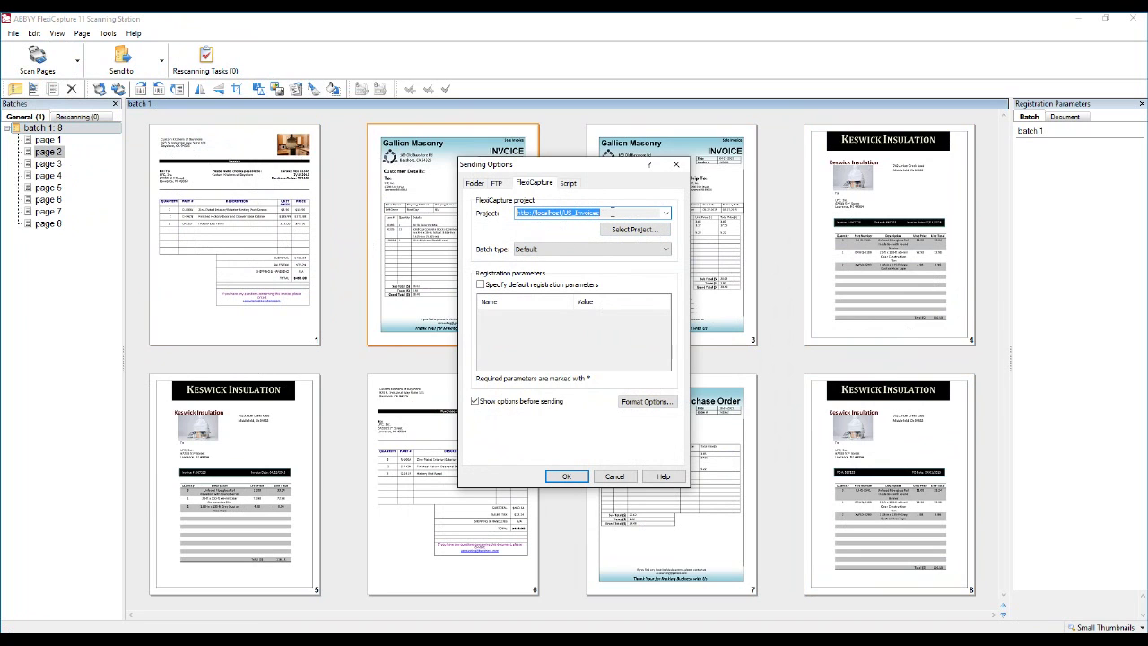
{"action": "left_click", "coordinate": [567, 250]}
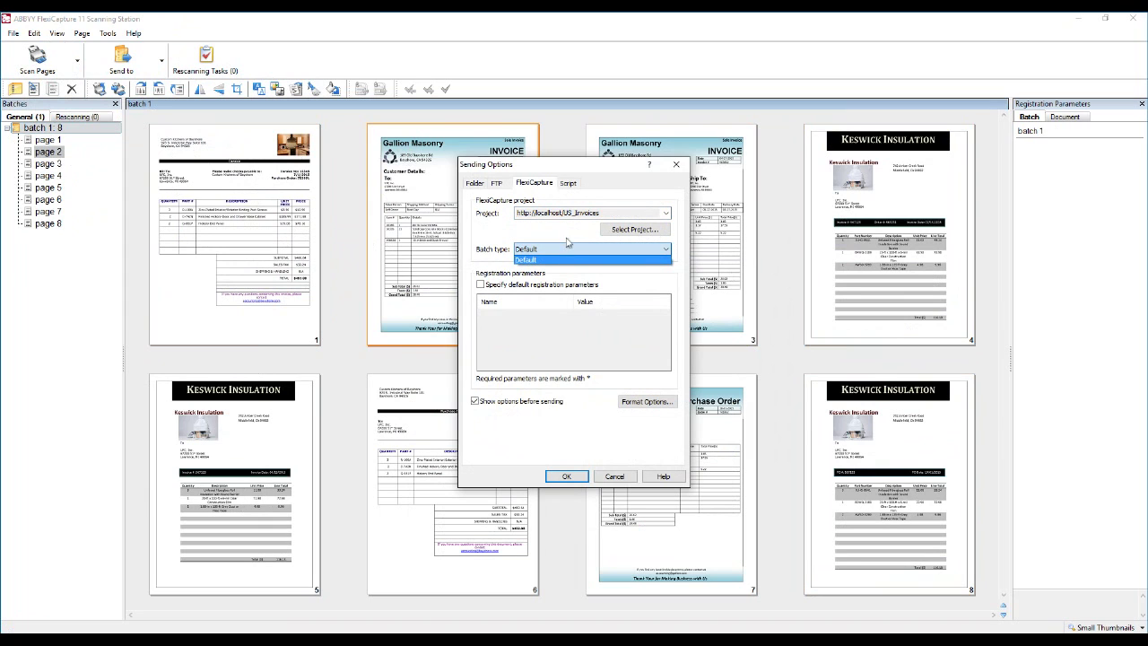
{"action": "left_click", "coordinate": [566, 242]}
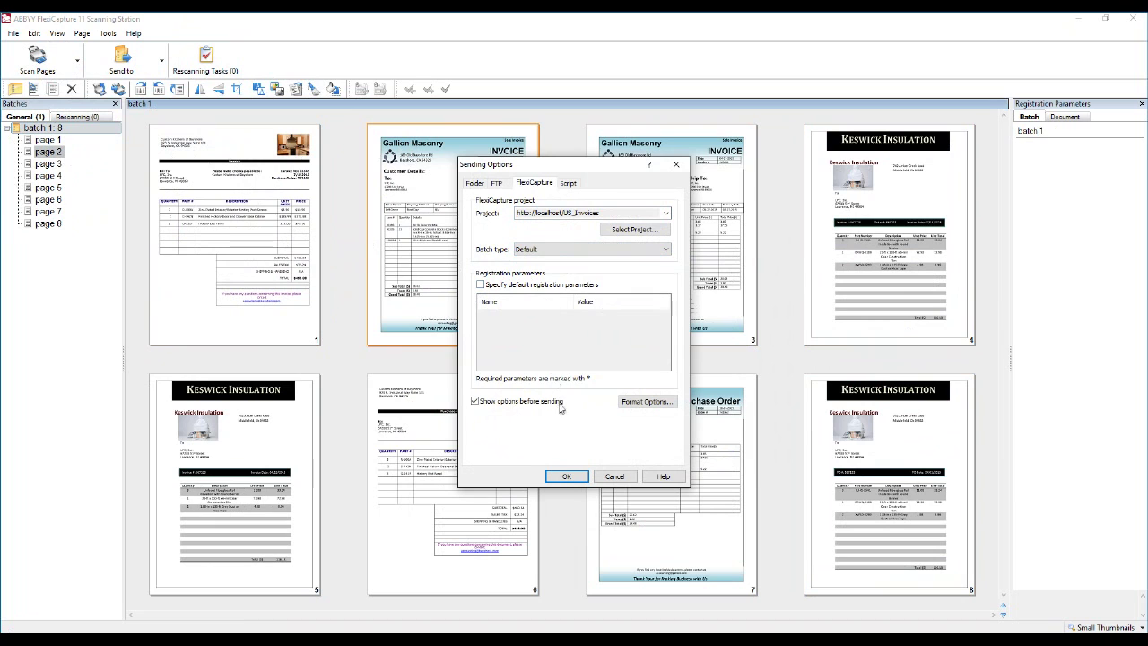
{"action": "left_click", "coordinate": [615, 477]}
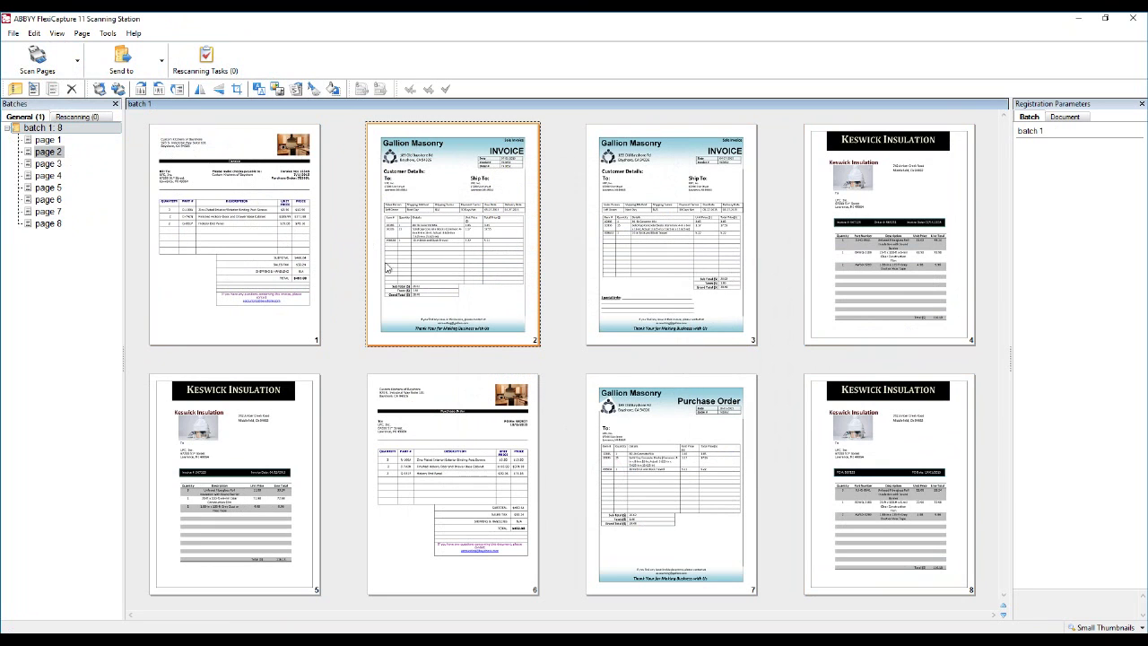
{"action": "left_click", "coordinate": [162, 60]}
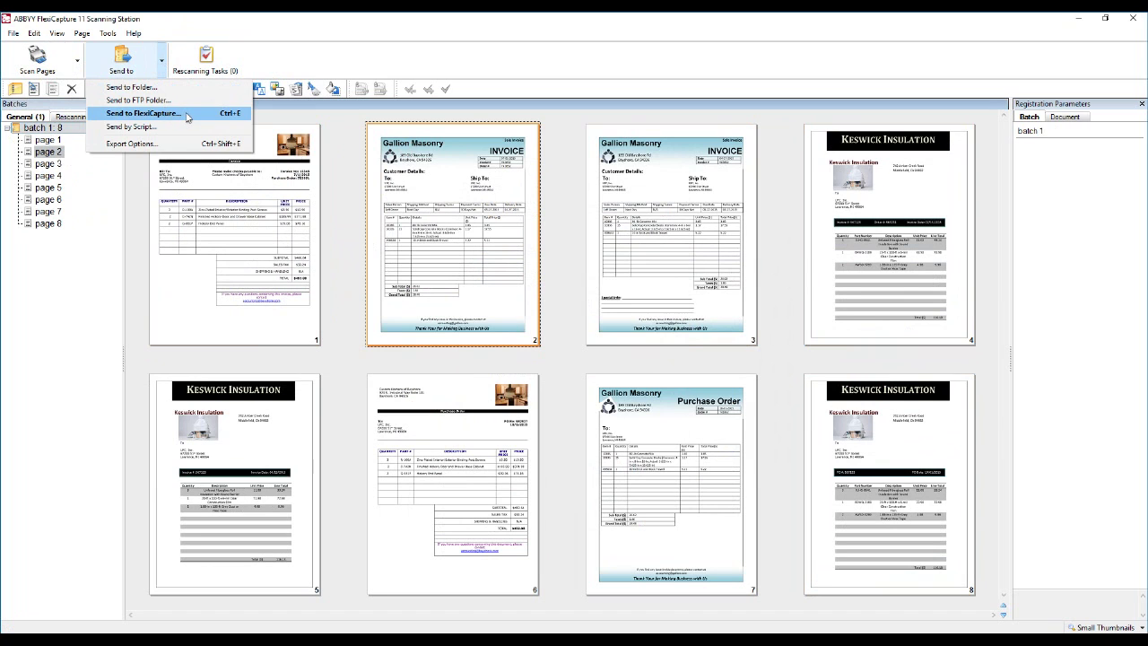
- Send batch 1 to FlexiCapture with the default options, then select page 8
{"action": "left_click", "coordinate": [188, 117]}
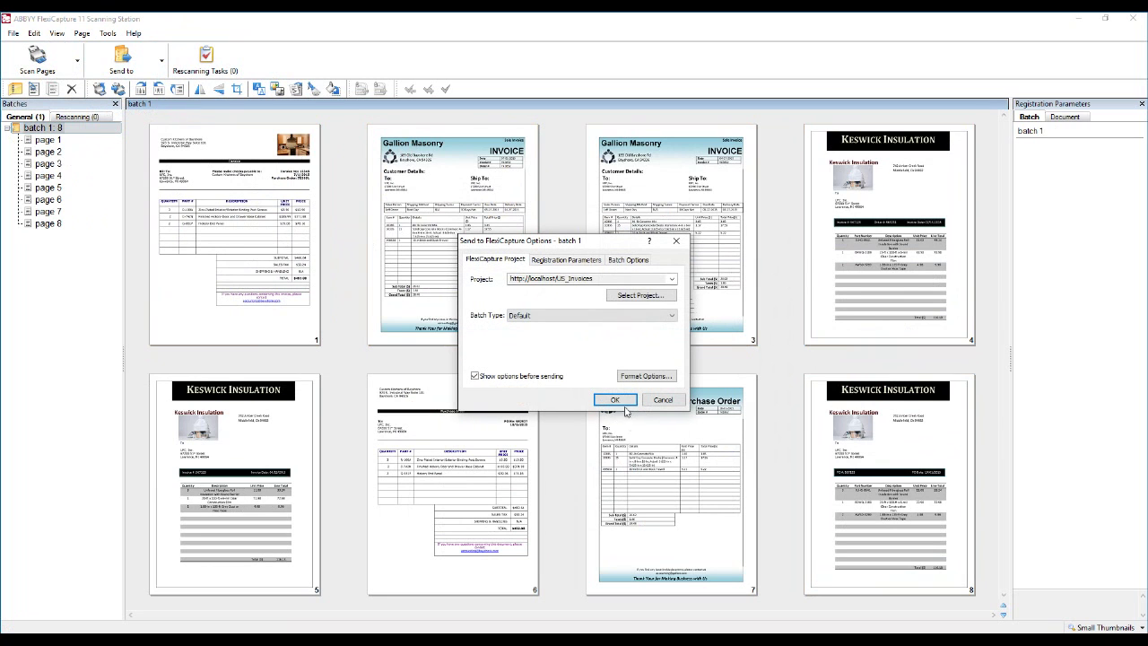
{"action": "left_click", "coordinate": [624, 404]}
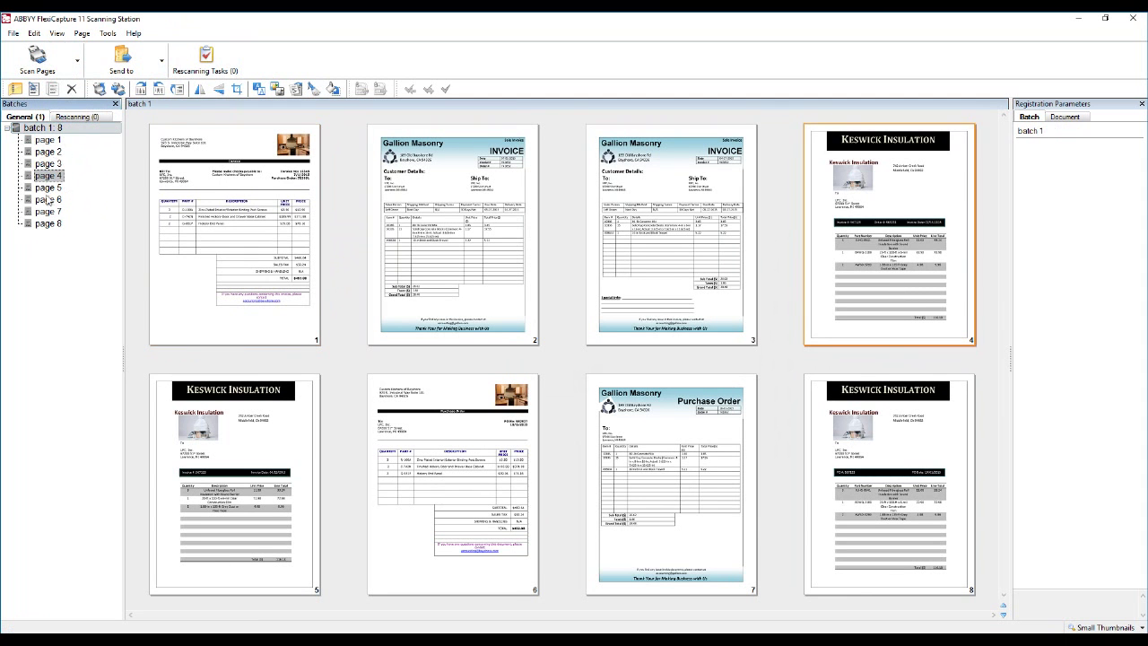
{"action": "left_click", "coordinate": [43, 224]}
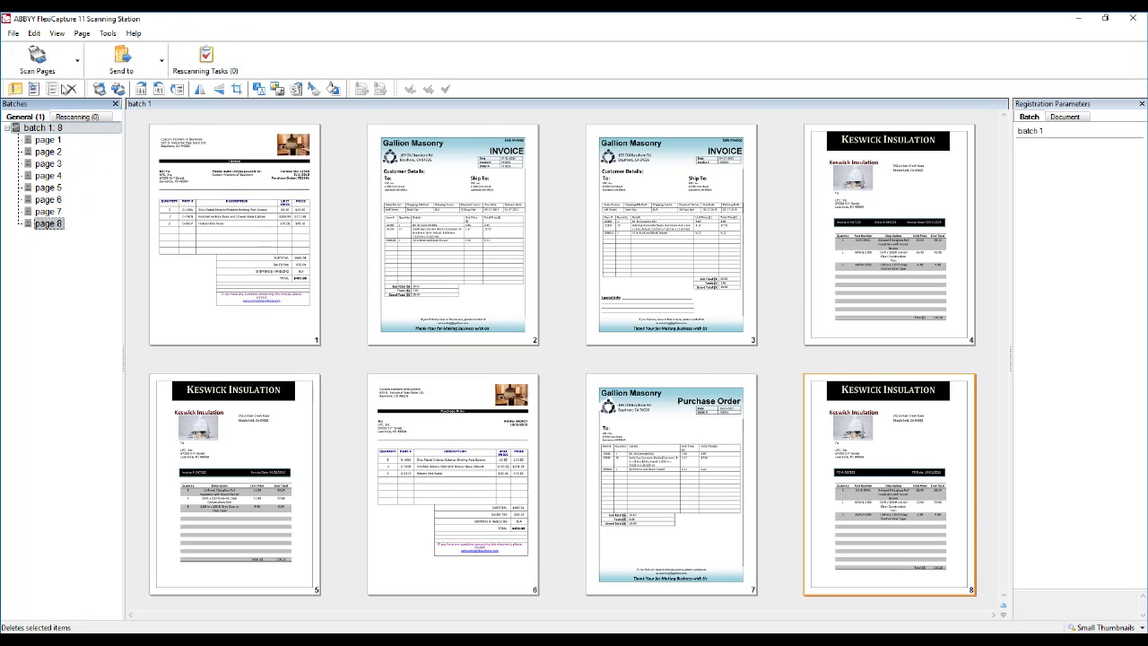
- Scan a new batch 2 and make its page 1 a separate document
{"action": "left_click", "coordinate": [50, 70]}
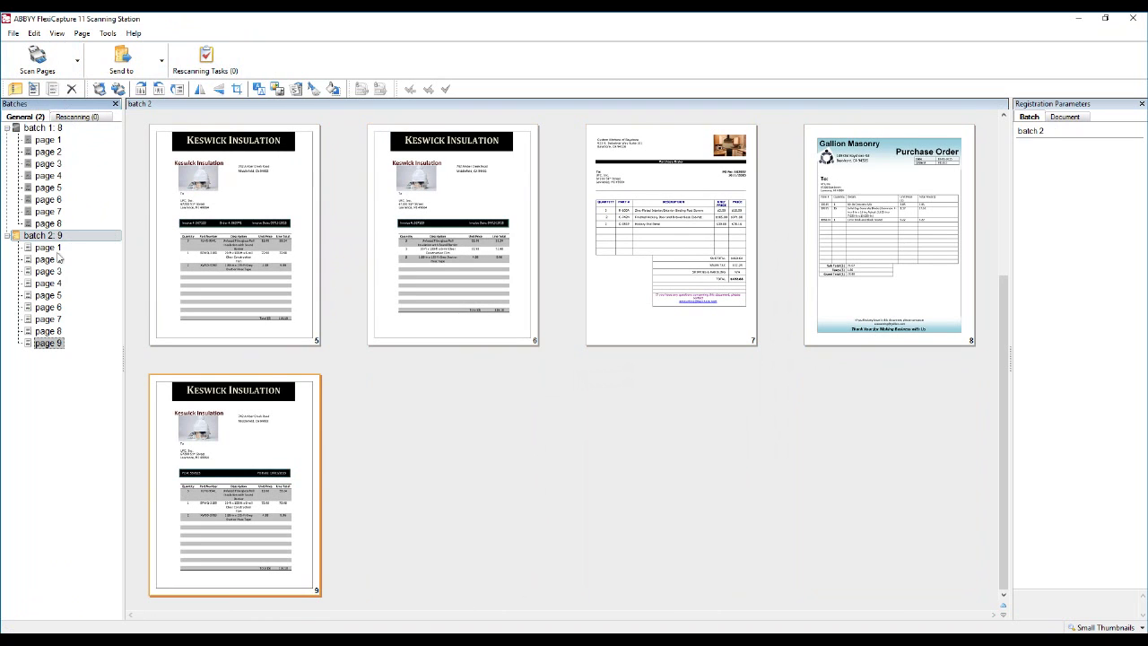
{"action": "right_click", "coordinate": [57, 249]}
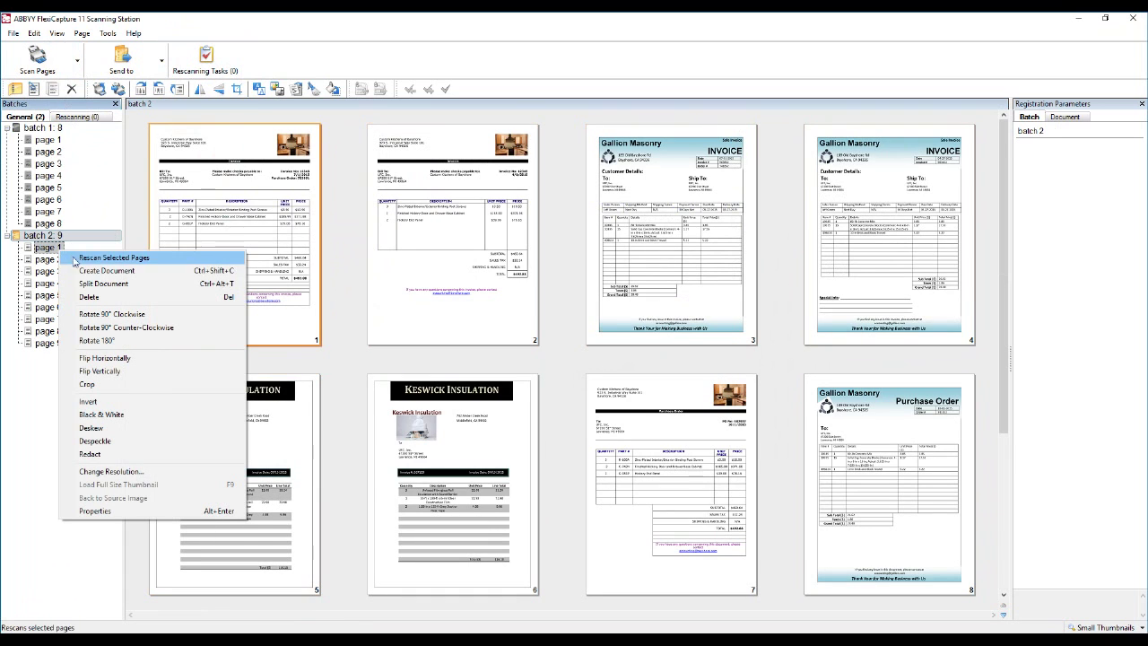
{"action": "left_click", "coordinate": [96, 274]}
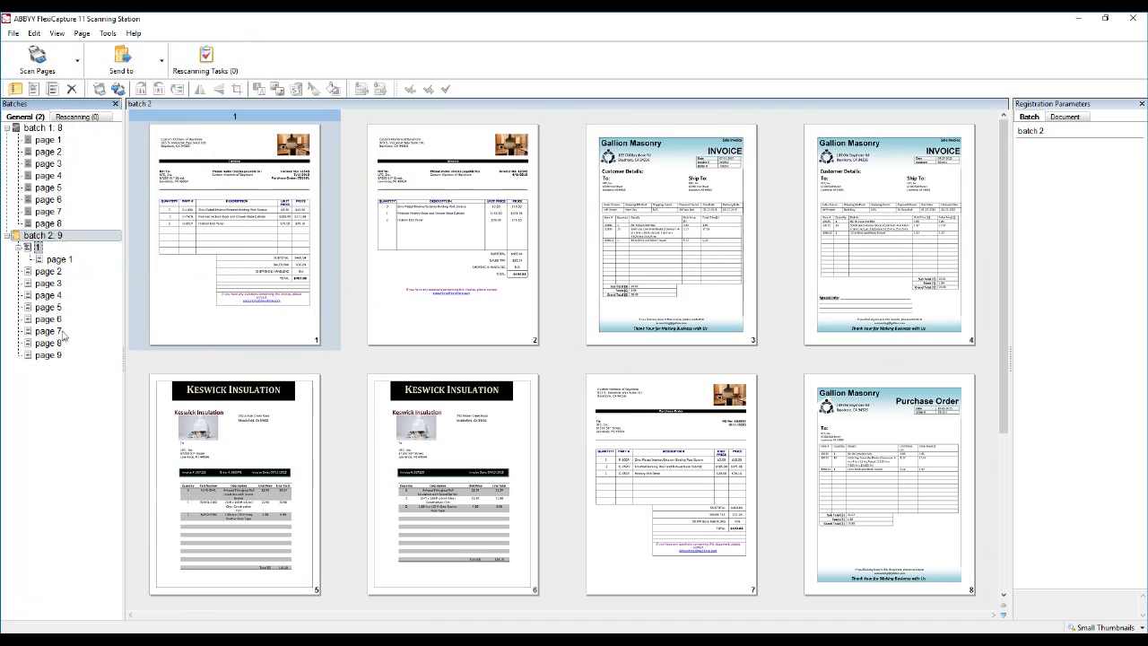
- Make page 2 document 2 and move the Gallion Masonry invoice page into it
{"action": "left_click_drag", "start_coordinate": [47, 271], "coordinate": [43, 275]}
{"action": "right_click", "coordinate": [40, 269]}
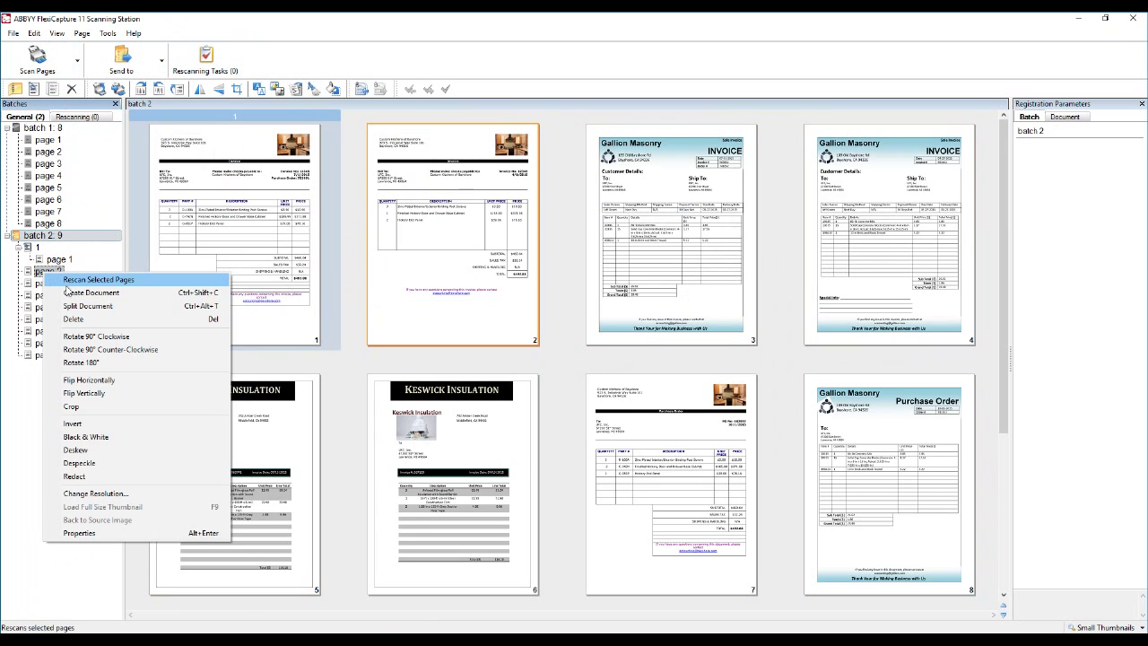
{"action": "left_click", "coordinate": [67, 291]}
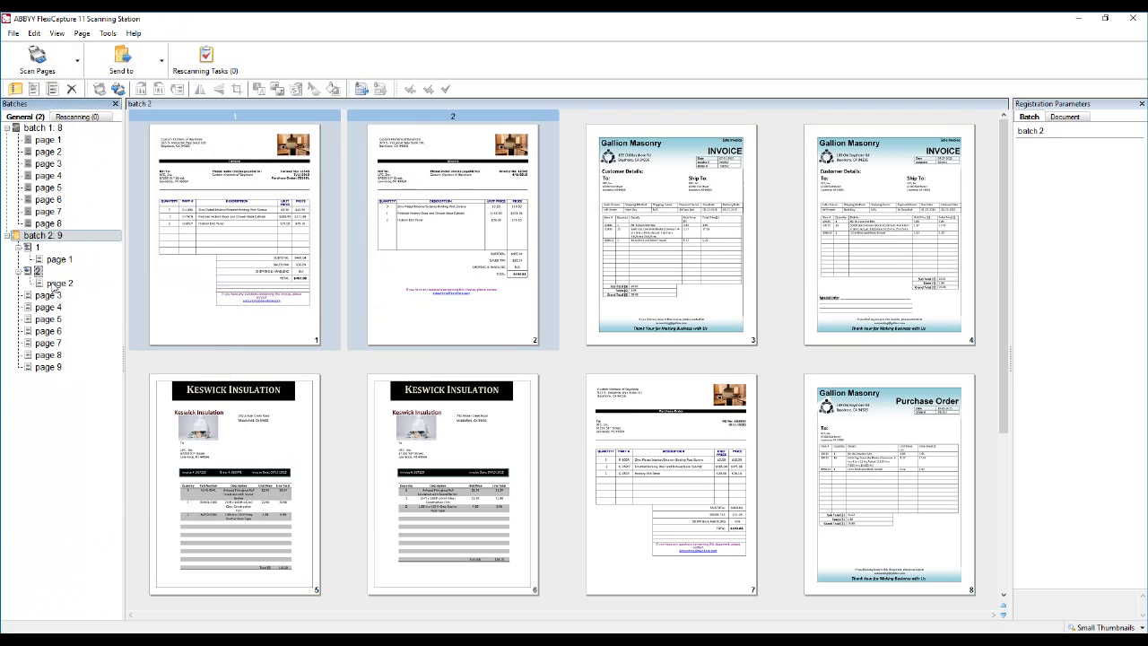
{"action": "left_click", "coordinate": [45, 297]}
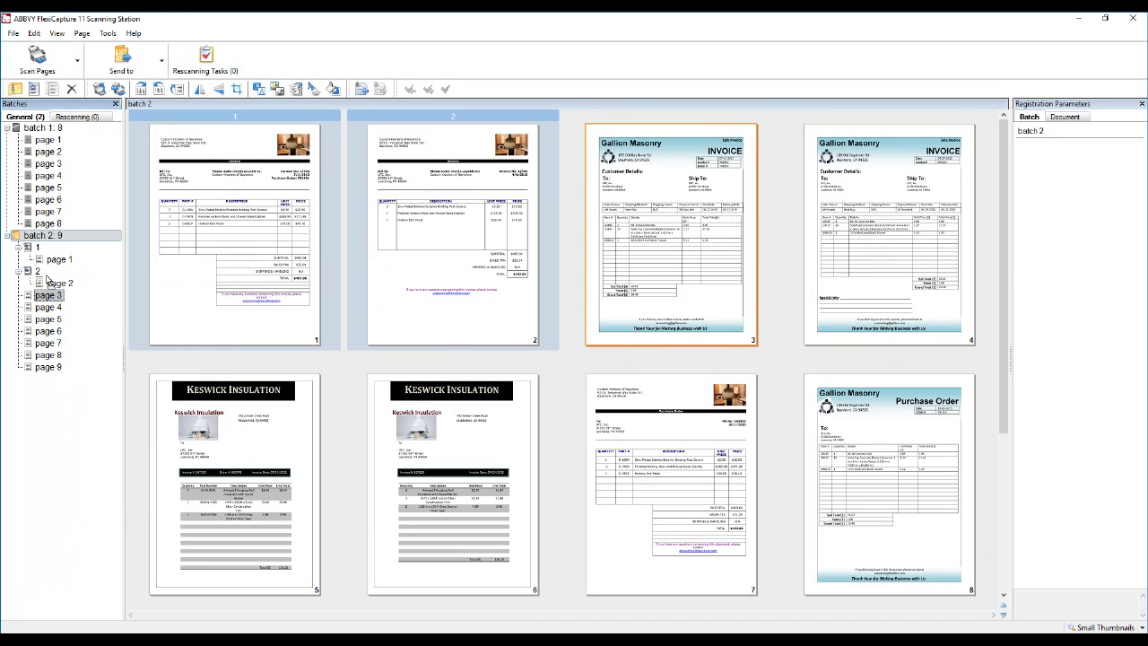
{"action": "left_click_drag", "start_coordinate": [49, 280], "coordinate": [49, 284]}
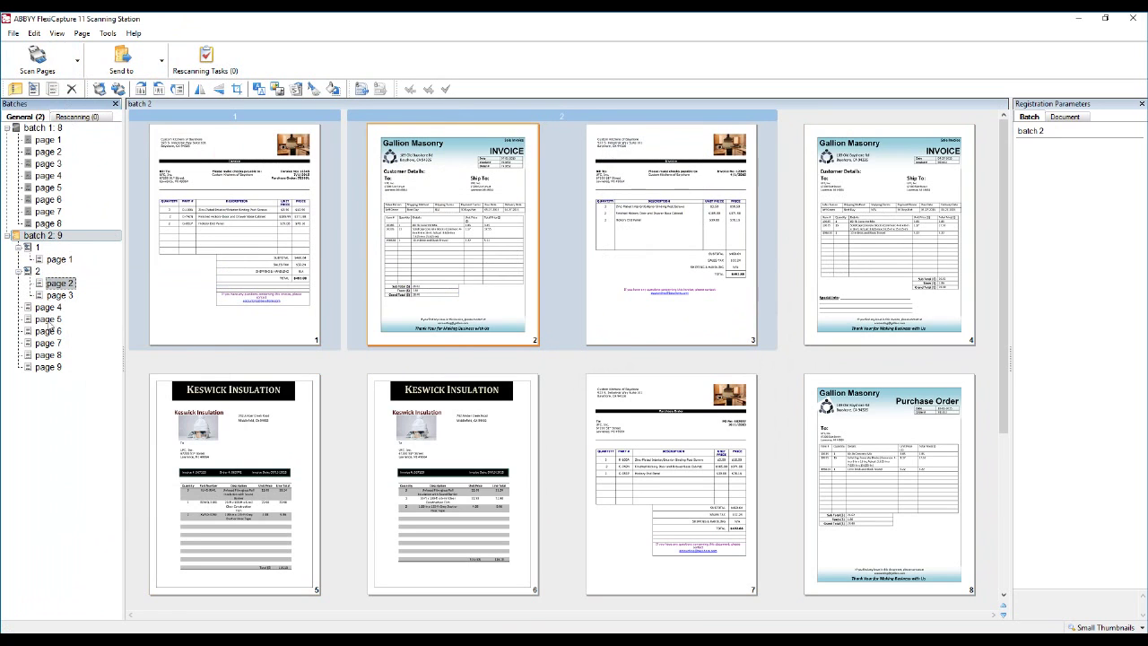